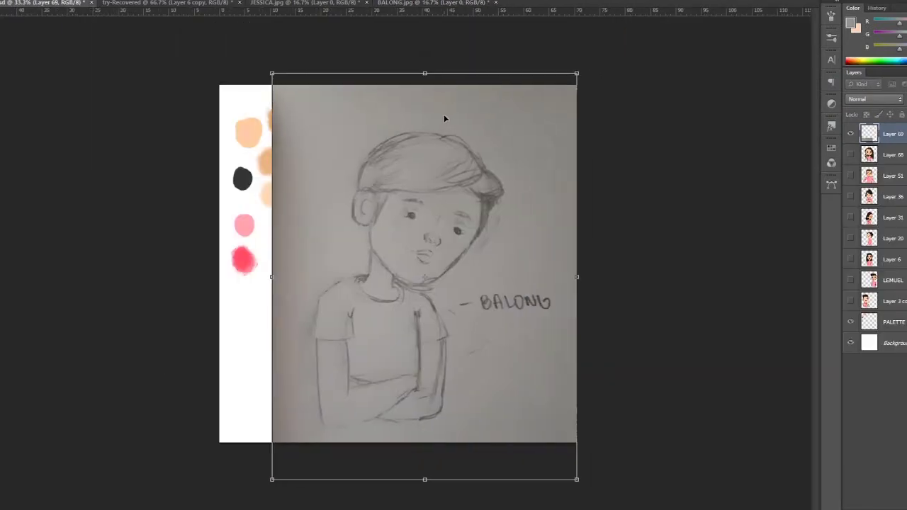
Zoom in closer on the placed BALONG sketch
key("ctrl+plus")
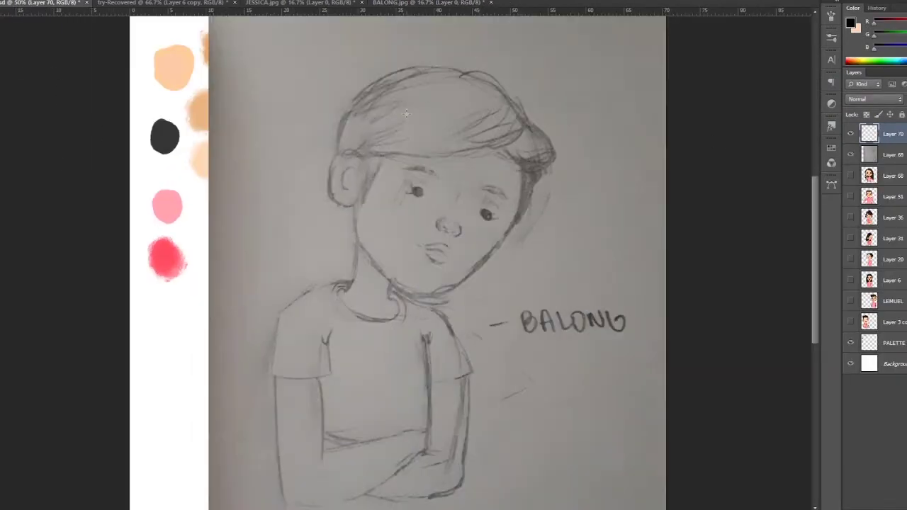
Ink the hairline, ear, jaw, cheek and top and side of the hair
left_click_drag(465, 157, 358, 204)
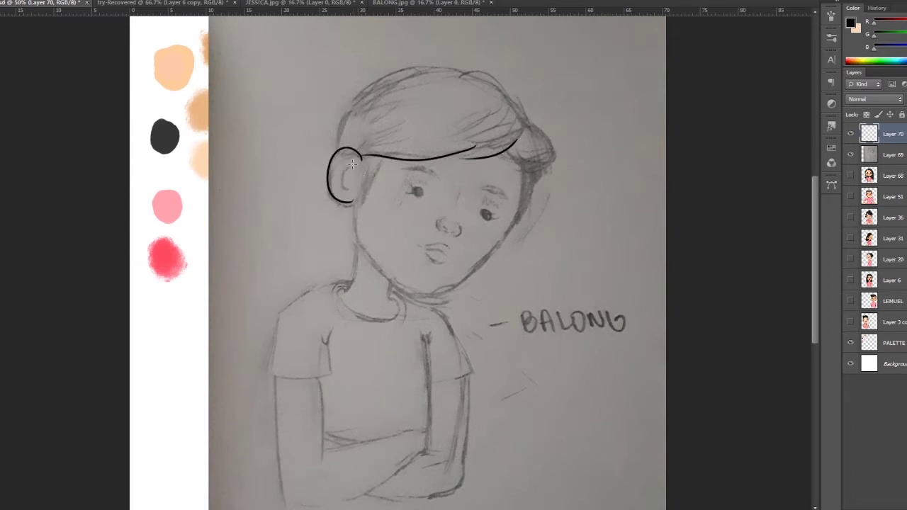
mouse_move(349, 161)
left_mouse_down()
mouse_move(350, 185)
mouse_move(517, 182)
mouse_move(480, 218)
left_mouse_up()
left_click_drag(484, 136, 441, 51)
left_click_drag(310, 121, 424, 48)
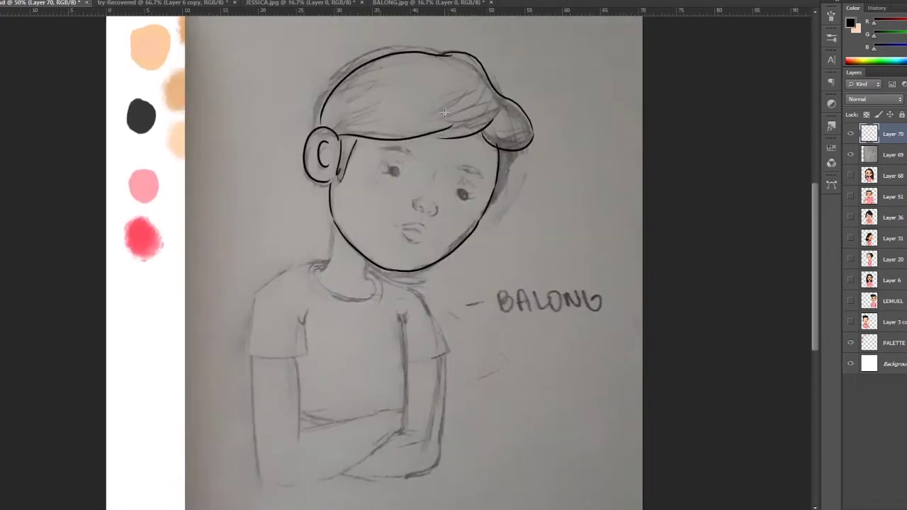
left_click_drag(520, 160, 356, 153)
mouse_move(319, 208)
left_mouse_down()
mouse_move(445, 194)
mouse_move(515, 165)
left_mouse_up()
On a new body layer, ink the neck, collar curve and left shoulder line
key("ctrl+shift+alt+n")
left_click_drag(344, 128, 340, 177)
left_click_drag(377, 163, 379, 185)
mouse_move(325, 171)
left_mouse_down()
mouse_move(387, 193)
mouse_move(380, 211)
mouse_move(424, 223)
left_mouse_up()
mouse_move(420, 181)
left_mouse_down()
mouse_move(376, 191)
mouse_move(423, 198)
left_mouse_up()
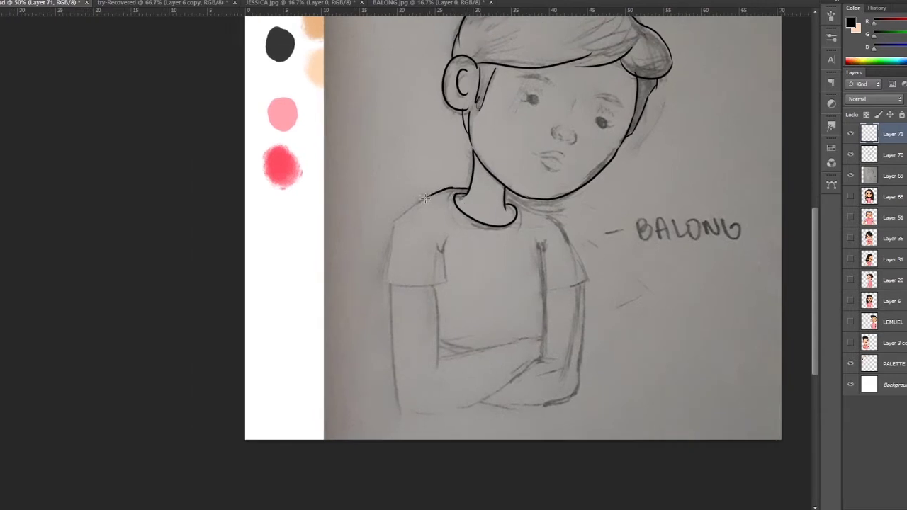
Ink the left arm outline, redrawing it shorter and straighter
left_click_drag(446, 306, 399, 270)
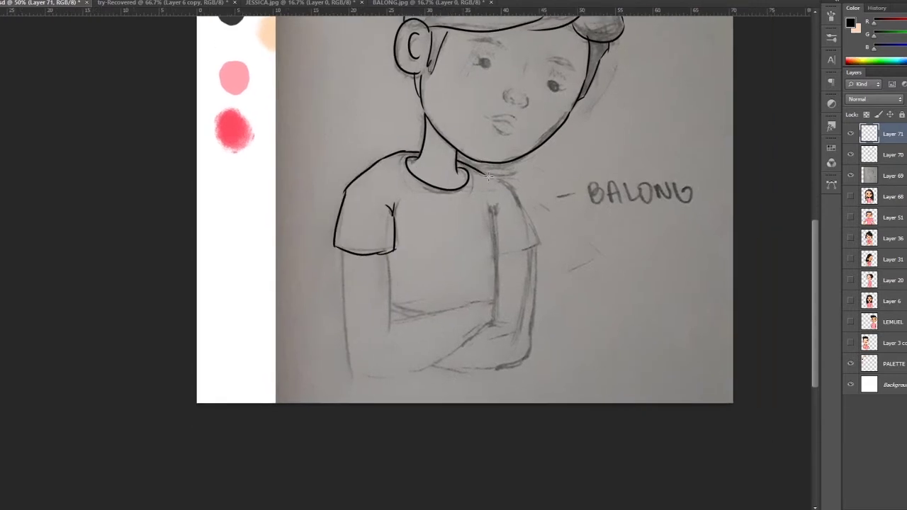
left_click_drag(493, 296, 542, 227)
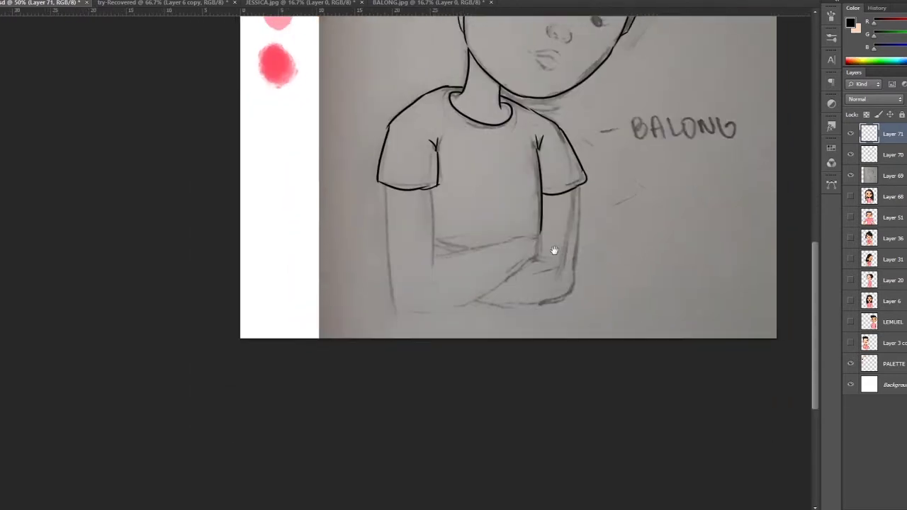
left_click_drag(392, 186, 415, 319)
key("ctrl+z")
mouse_move(389, 185)
left_mouse_down()
mouse_move(404, 299)
mouse_move(544, 251)
left_mouse_up()
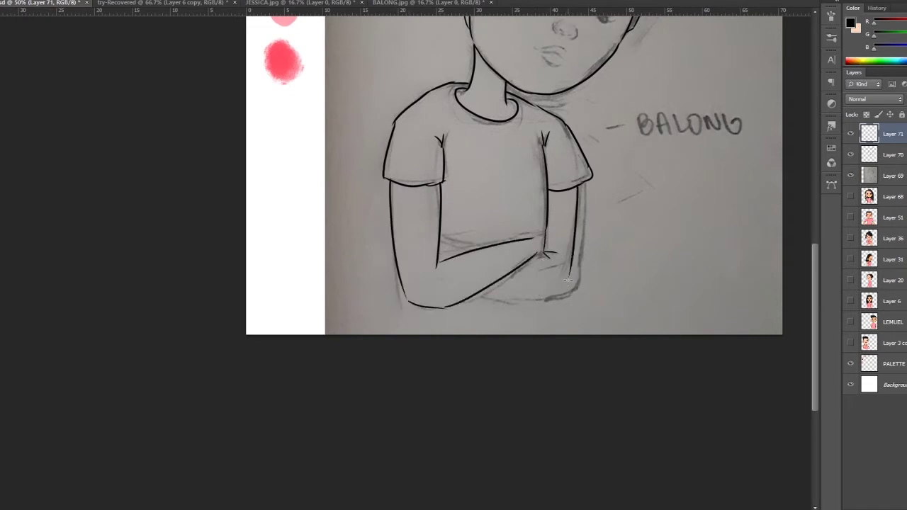
Hide the reference sketch and rotate the head line-art layer upright
left_click_drag(494, 234, 463, 338)
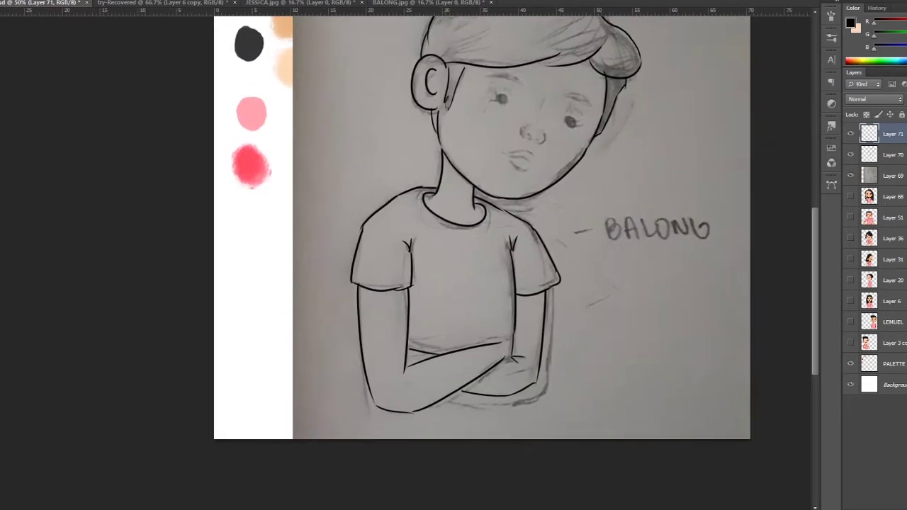
left_click(850, 175)
left_click(891, 154)
left_click_drag(686, 132, 674, 193)
key("ctrl+t")
left_click_drag(609, 135, 624, 170)
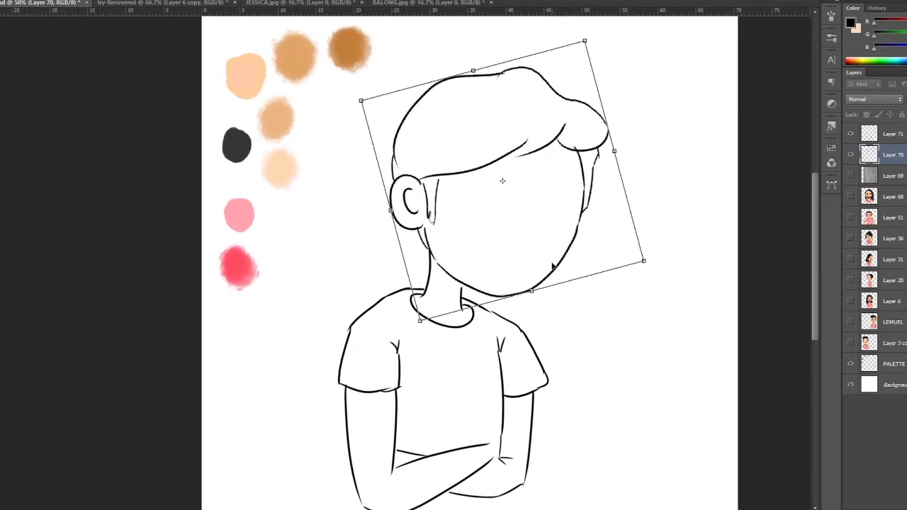
Commit the head rotation and check the body line-art layer with Free Transform
key("Return")
left_click(891, 133)
key("ctrl+t")
key("Return")
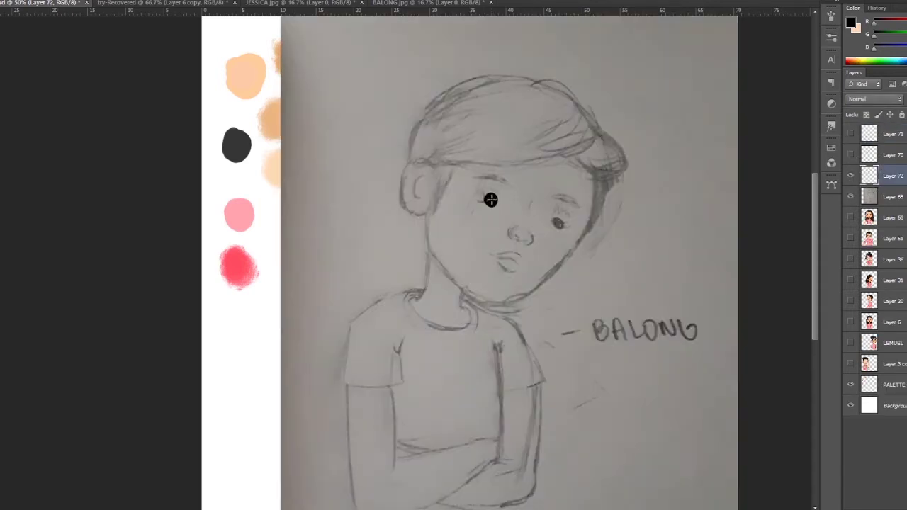
Paint a small black eye dot with an upper eyelid line above it
left_click(491, 200)
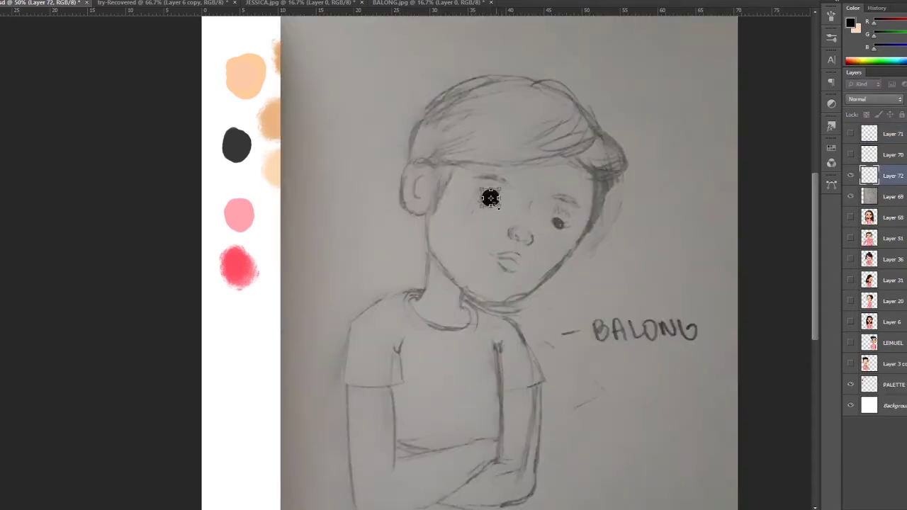
key("ctrl+plus")
key("ctrl+z")
key("bracketleft")
key("bracketleft")
left_click(518, 176)
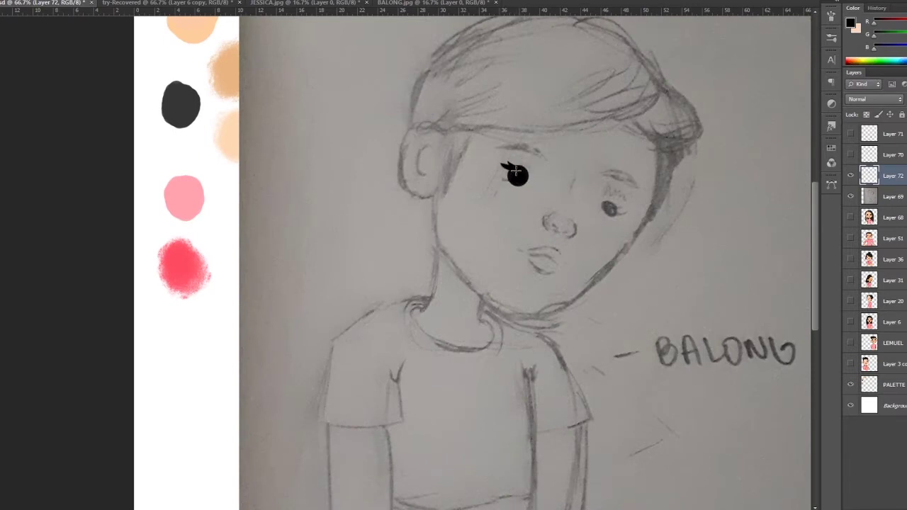
left_click_drag(500, 146, 544, 156)
Duplicate and flip the eye for the right side and merge the copy
key("ctrl+j")
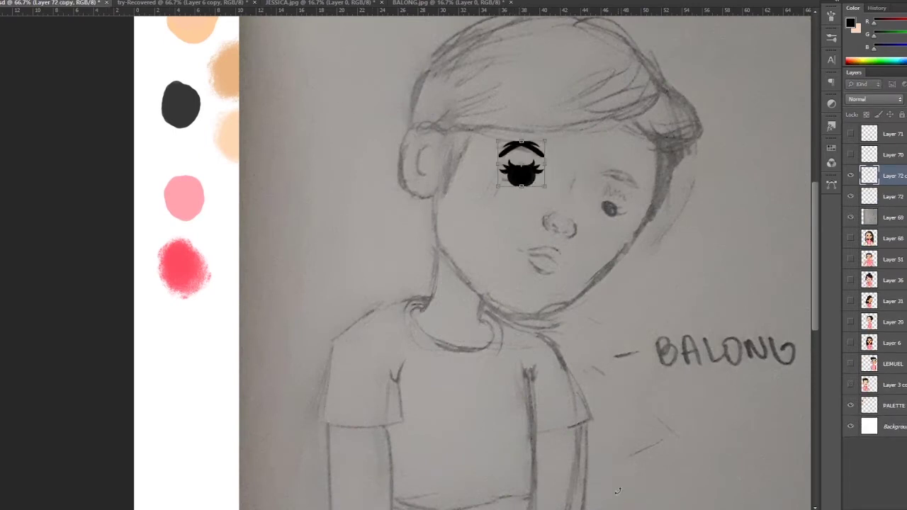
left_click_drag(540, 187, 614, 206)
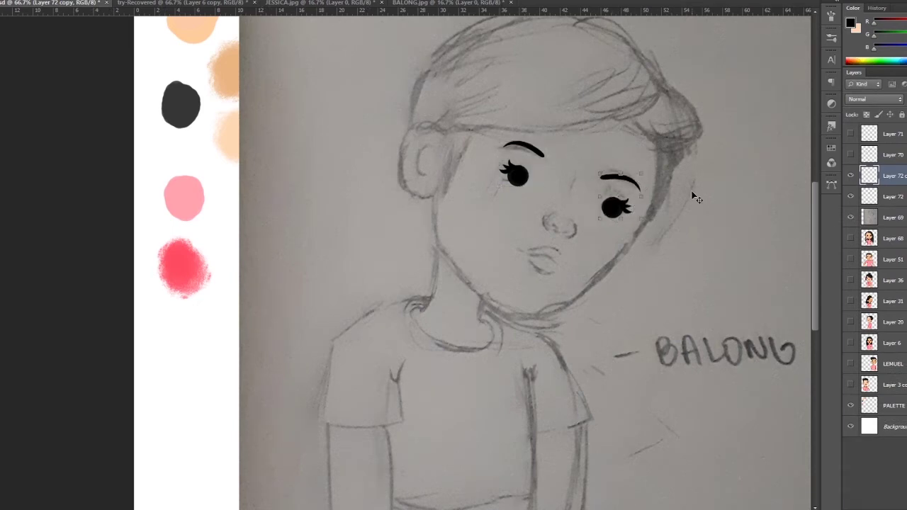
left_click(850, 155)
left_click(851, 133)
key("ctrl+e")
Tilt both eyes together to match the head, then add a nose layer
left_click(851, 197)
key("ctrl+t")
left_click_drag(680, 226, 698, 263)
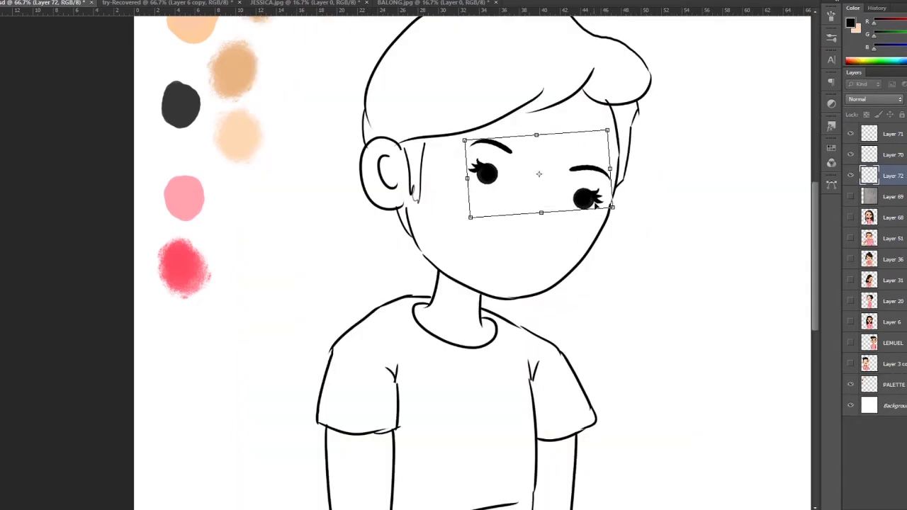
key("Return")
key("ctrl+shift+alt+n")
key("ctrl+plus")
key("ctrl+plus")
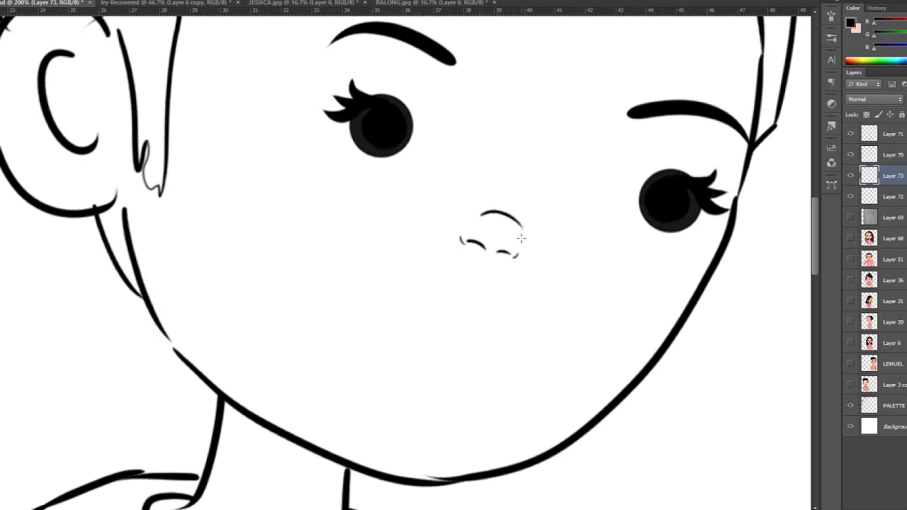
Redraw the nose's lower arc, then reshape and rotate it to suit the face
key("ctrl+z")
left_click_drag(516, 234, 480, 217)
key("ctrl+minus")
key("ctrl+minus")
key("ctrl+t")
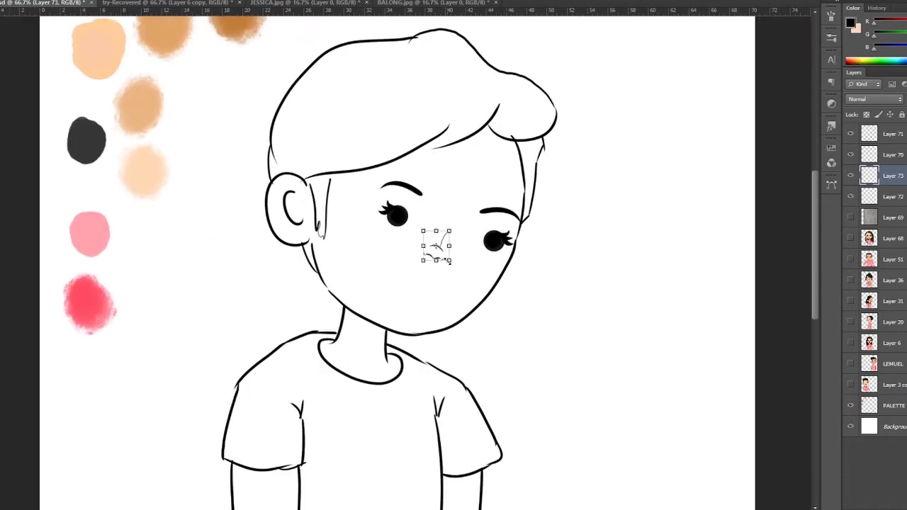
left_click_drag(422, 269, 428, 269)
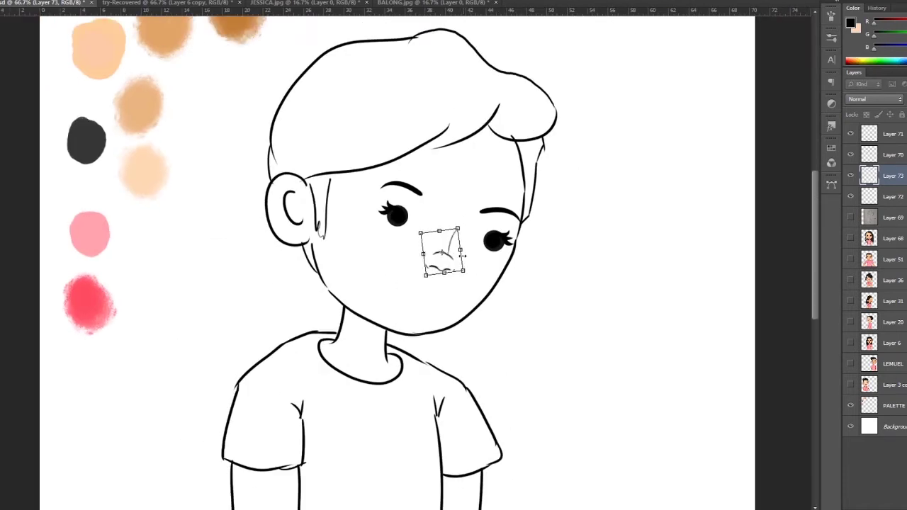
mouse_move(523, 308)
left_mouse_down()
mouse_move(452, 271)
mouse_move(472, 280)
left_mouse_up()
key("Return")
key("ctrl+t")
key("Return")
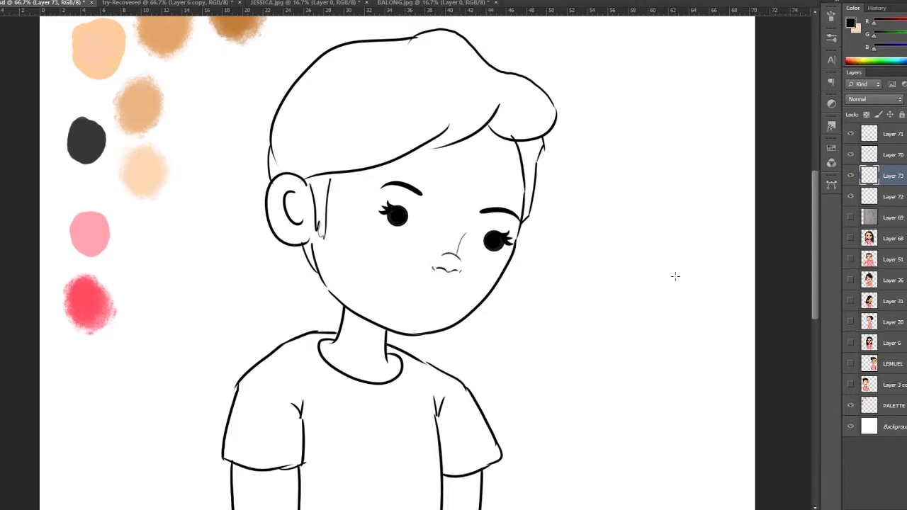
On a new layer, draw a mouth line with a small curl below the nose
key("ctrl+t")
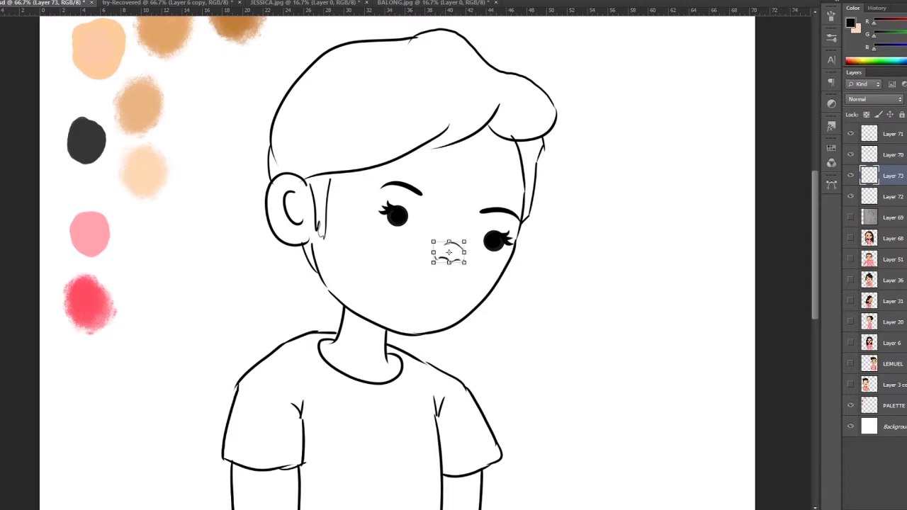
key("Return")
key("ctrl+shift+alt+n")
key("ctrl+plus")
key("ctrl+plus")
left_click_drag(443, 317, 511, 309)
key("ctrl+z")
mouse_move(451, 300)
left_mouse_down()
mouse_move(528, 316)
mouse_move(486, 317)
left_mouse_up()
Fill the lips with pink on a new layer and adjust their size
key("ctrl+shift+alt+n")
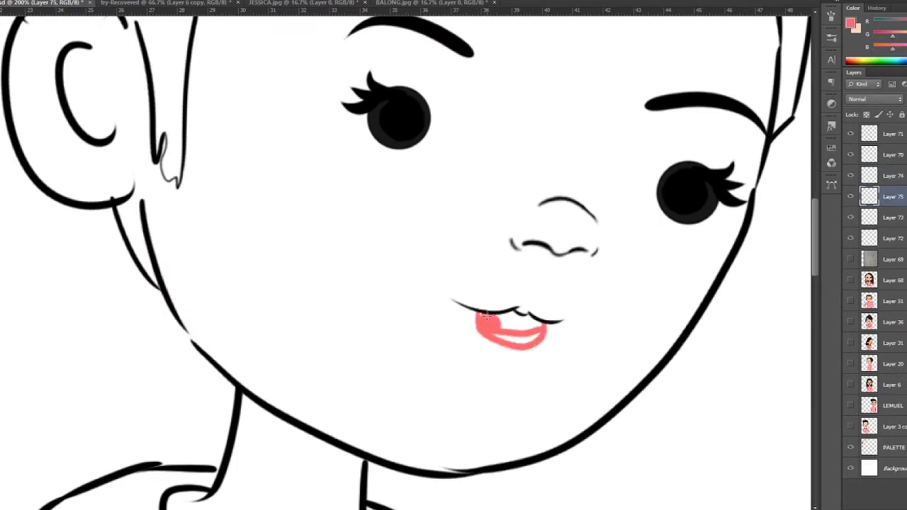
left_click_drag(545, 316, 543, 319)
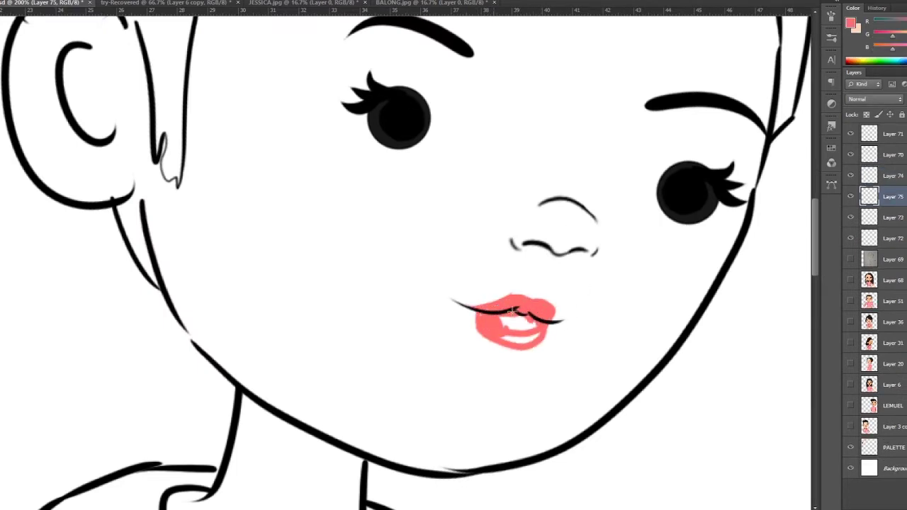
key("ctrl+minus")
key("ctrl+minus")
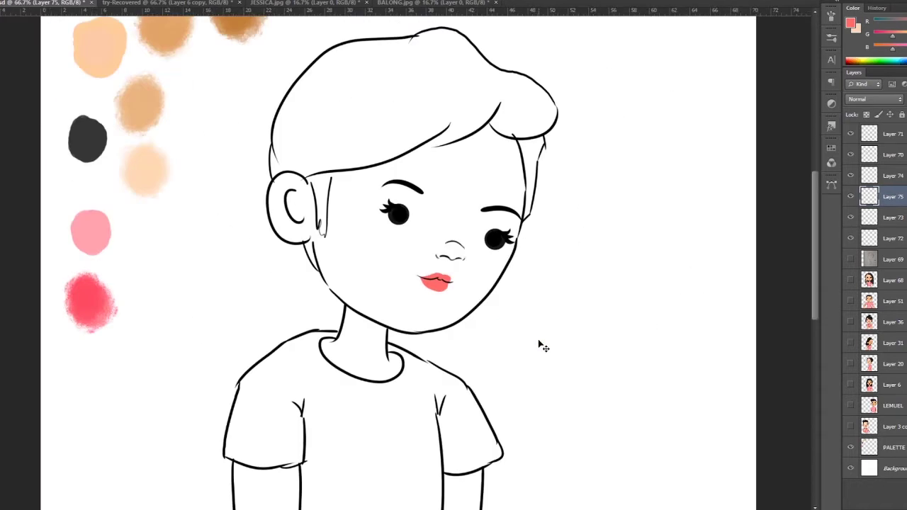
key("alt+shift+bracketright")
key("ctrl+t")
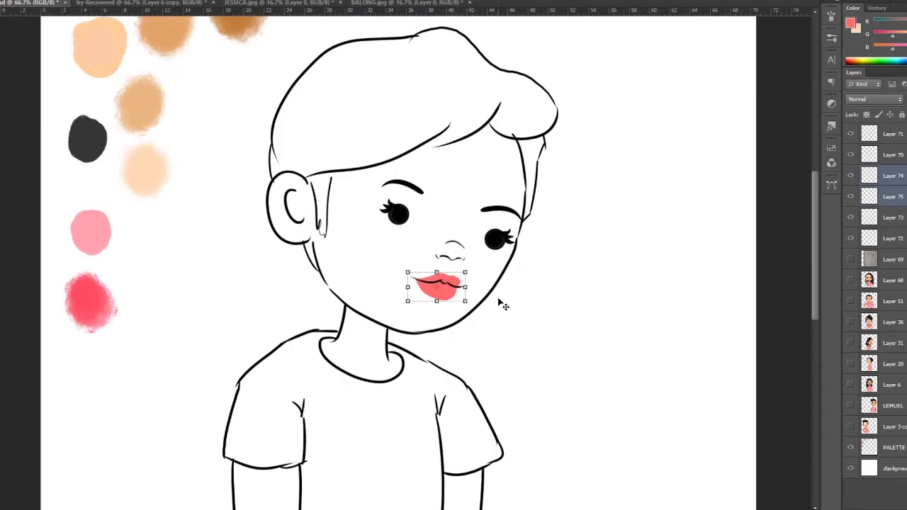
key("Return")
Shade the lower lip with darker red inside the lip selection
key("ctrl+plus")
key("ctrl+plus")
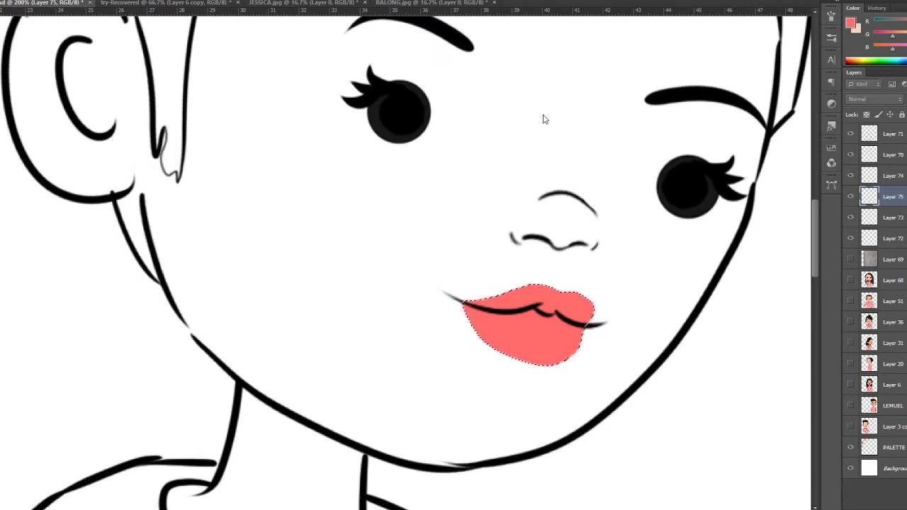
mouse_move(471, 318)
left_mouse_down()
mouse_move(541, 311)
mouse_move(496, 340)
mouse_move(588, 304)
mouse_move(539, 355)
left_mouse_up()
key("x")
key("ctrl+z")
key("ctrl+z")
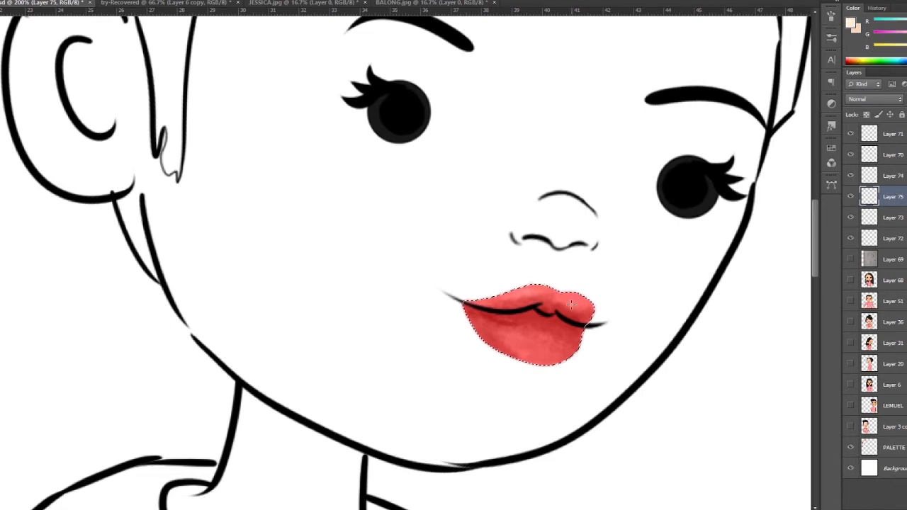
key("ctrl+z")
key("ctrl+minus")
key("ctrl+minus")
key("ctrl+minus")
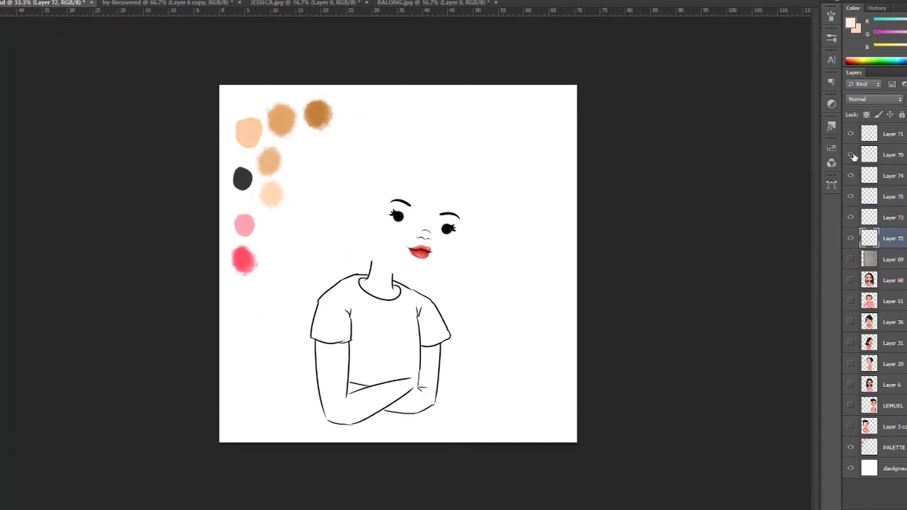
Show the hair outline again and nudge both lip layers slightly left and down
left_click(870, 155)
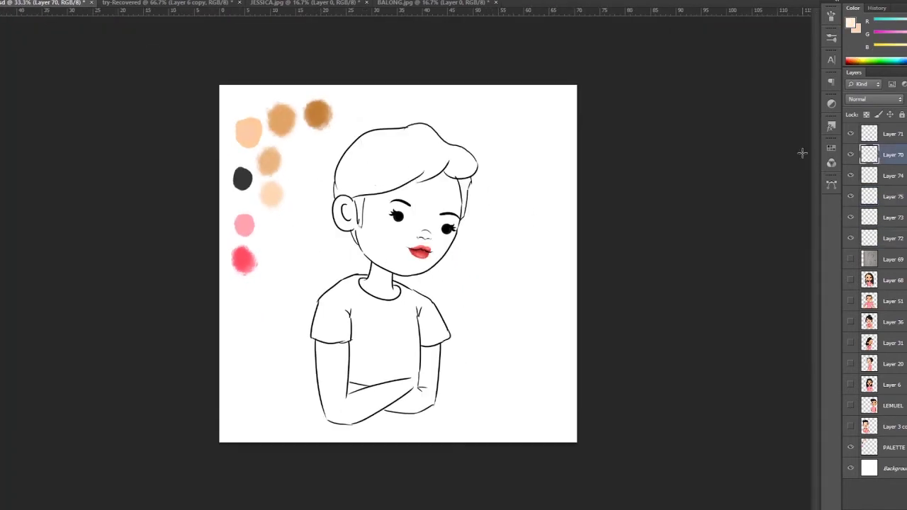
left_click(892, 175)
left_click(892, 197, "shift")
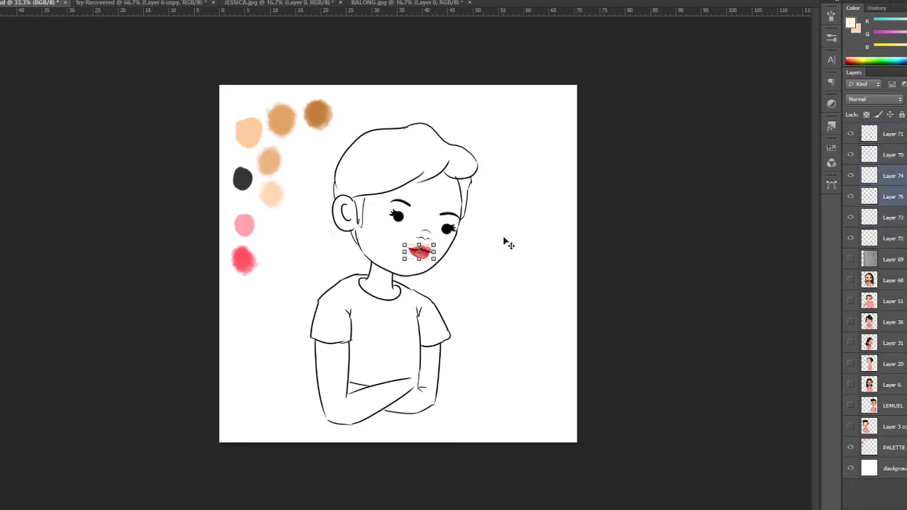
left_click_drag(420, 251, 419, 253)
Shift and tilt the eyes layer (Layer 72), then transform the nose layer (Layer 73)
left_click(882, 237)
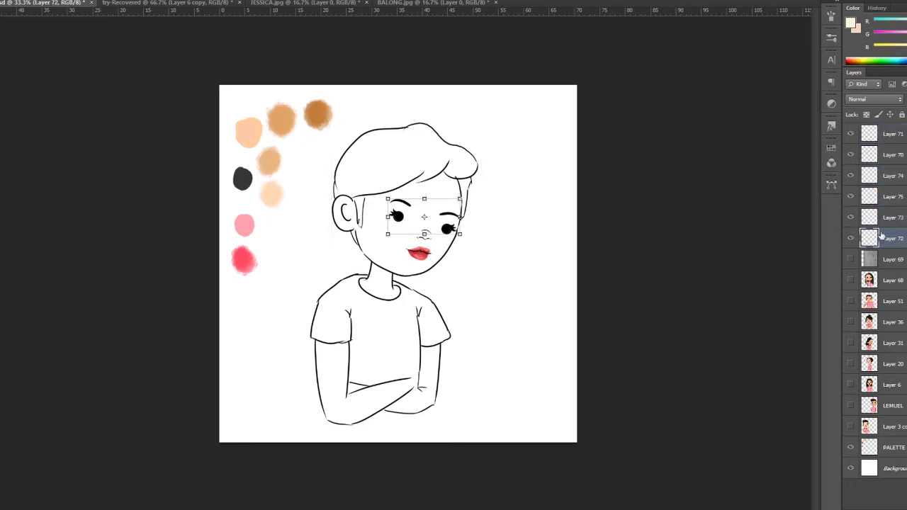
left_click_drag(498, 357, 560, 308)
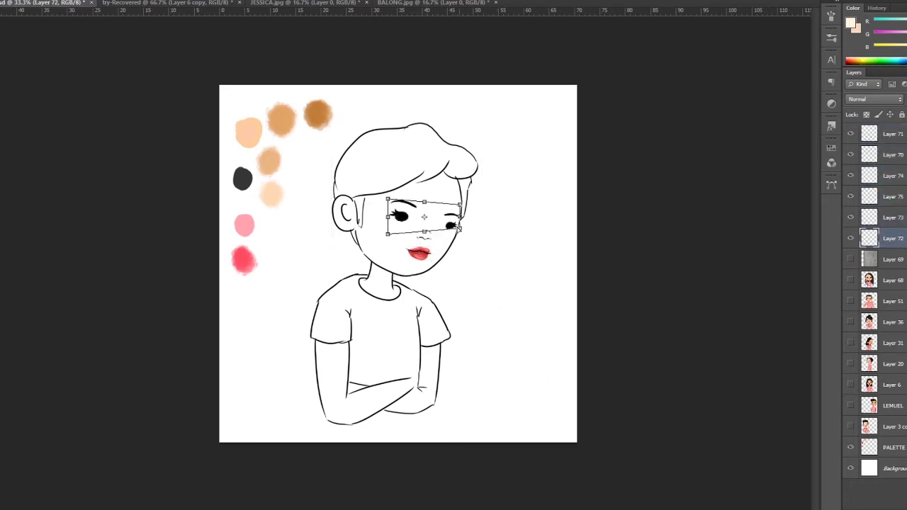
key("Return")
key("alt+bracketright")
key("ctrl+t")
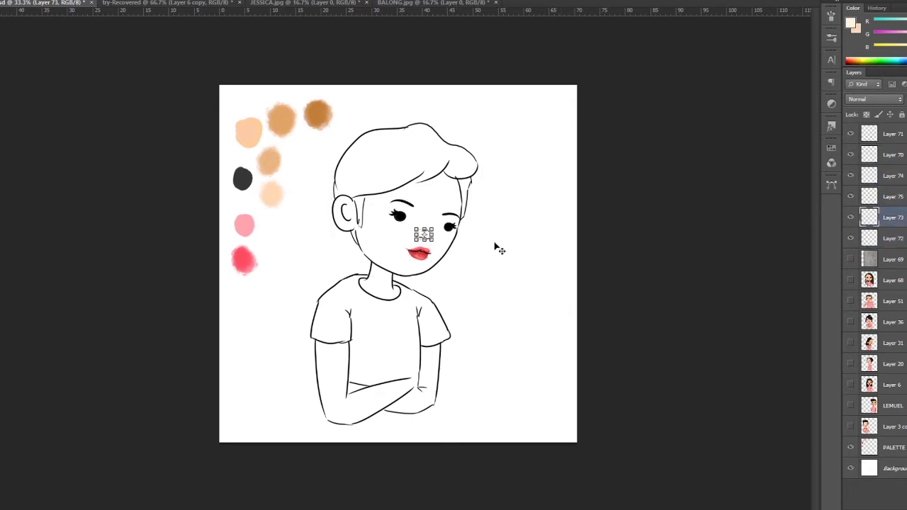
Merge the face feature layers and start painting peach on the cheek, jaw and neck
key("shift+alt+bracketright")
key("shift+alt+bracketright")
key("shift+alt+bracketright")
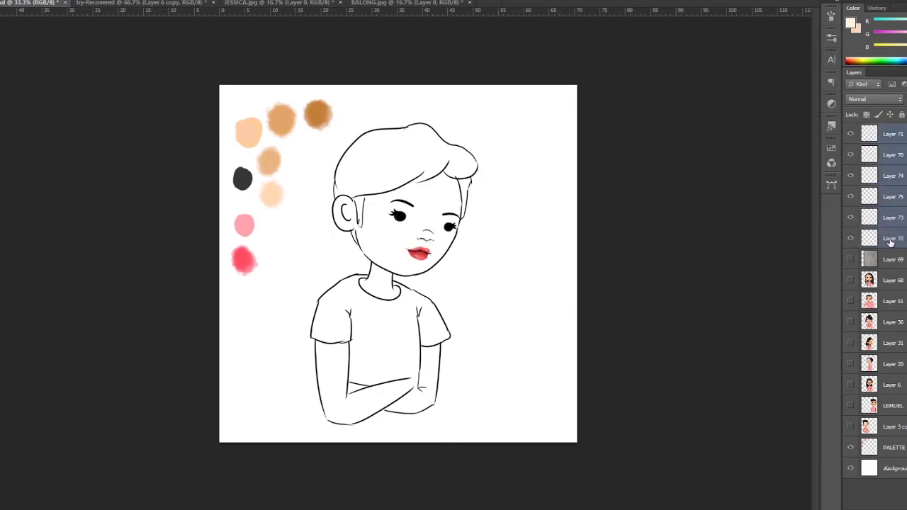
key("ctrl+e")
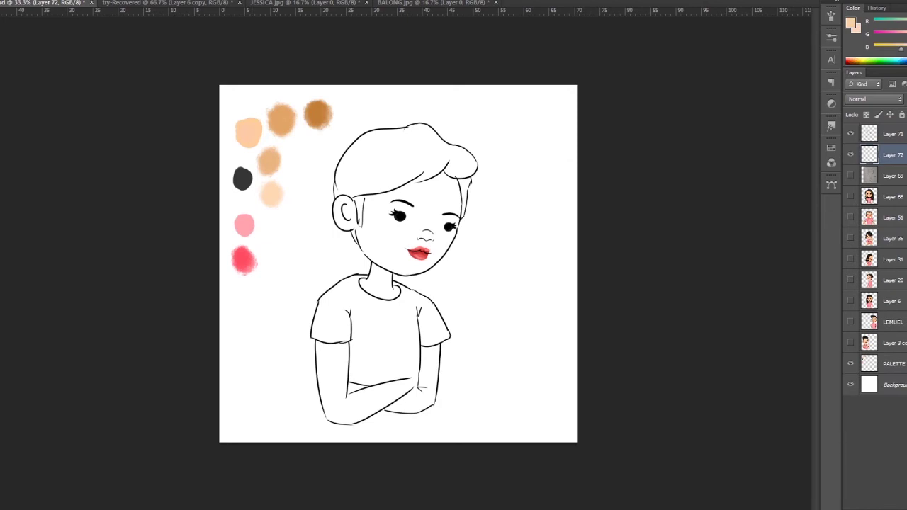
key("ctrl+plus")
left_click_drag(353, 179, 354, 224)
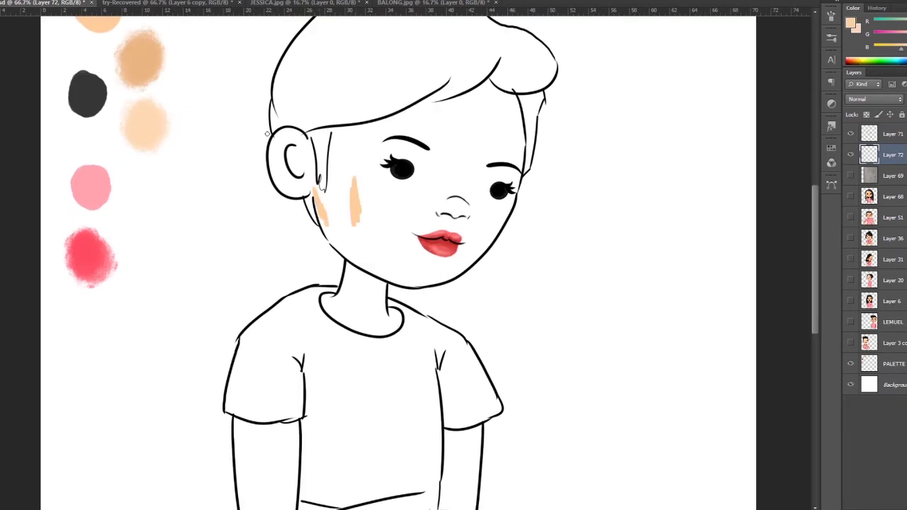
left_click_drag(315, 198, 352, 268)
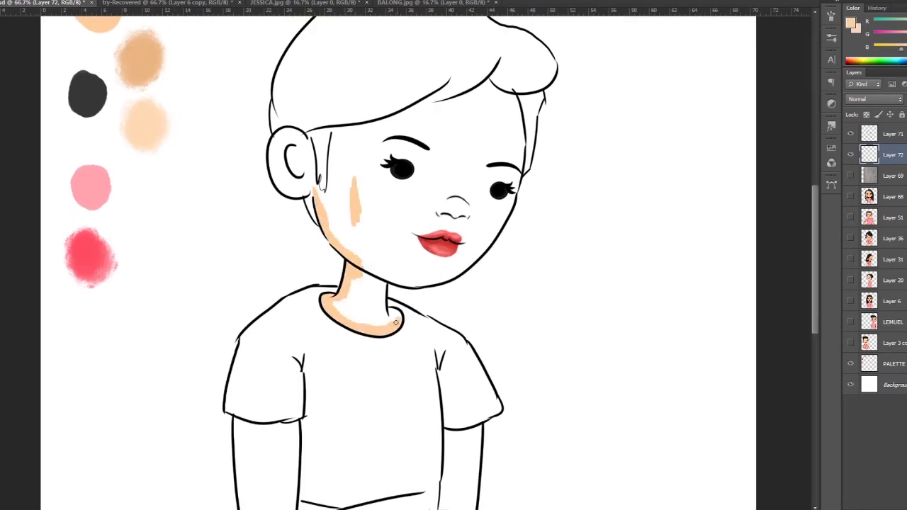
mouse_move(396, 323)
left_mouse_down()
mouse_move(383, 280)
mouse_move(432, 281)
mouse_move(510, 204)
left_mouse_up()
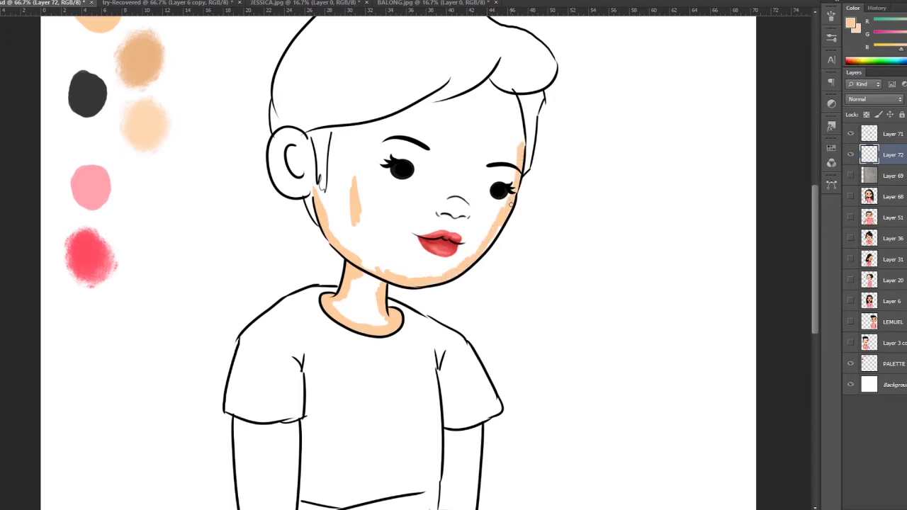
Fill the hairline, ear, cheeks, neck and rest of the face with peach
left_click_drag(503, 92, 457, 96)
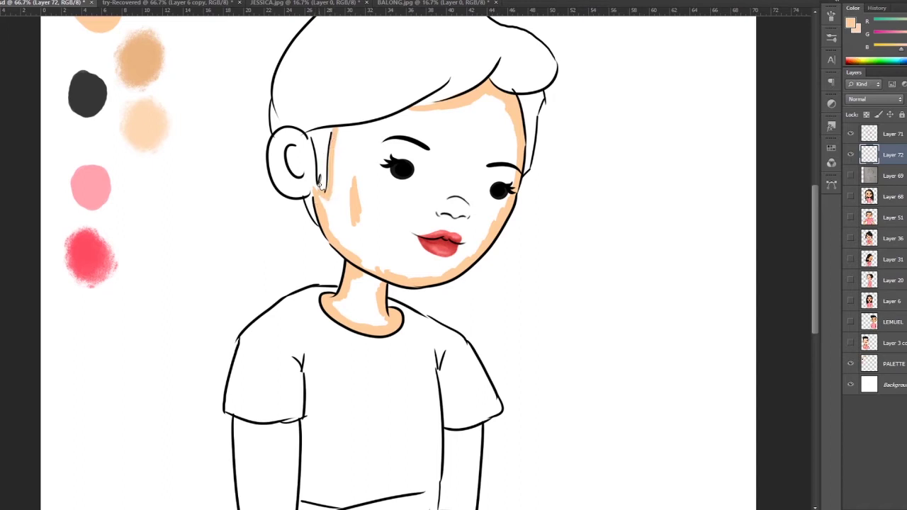
mouse_move(291, 192)
left_mouse_down()
mouse_move(303, 137)
mouse_move(431, 110)
left_mouse_up()
mouse_move(301, 157)
left_mouse_down()
mouse_move(362, 268)
mouse_move(375, 326)
left_mouse_up()
left_click_drag(358, 206, 343, 235)
mouse_move(503, 106)
left_mouse_down()
mouse_move(505, 181)
mouse_move(435, 253)
left_mouse_up()
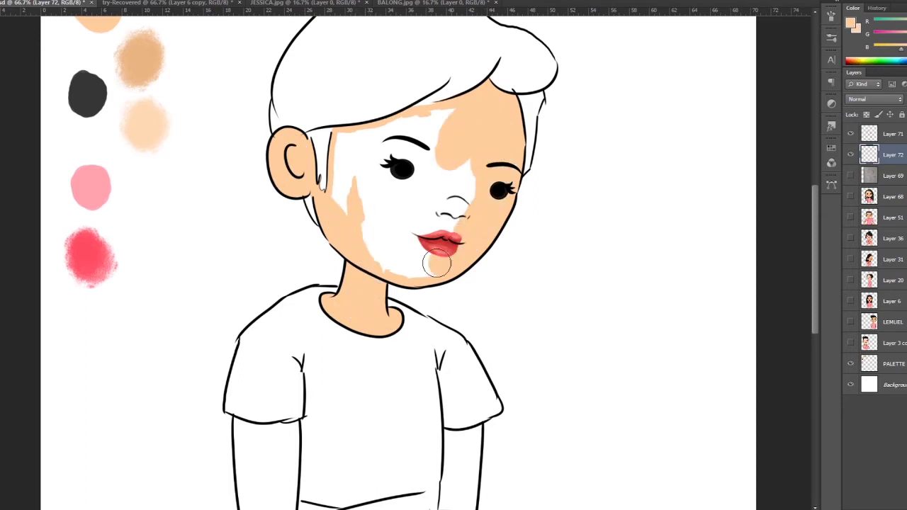
left_click_drag(468, 156, 345, 188)
Paint the crossed arms peach, filling gaps near the sleeve with a smaller brush
left_click_drag(418, 289, 477, 34)
mouse_move(319, 184)
left_mouse_down()
mouse_move(405, 272)
mouse_move(512, 260)
mouse_move(474, 265)
mouse_move(526, 192)
mouse_move(528, 283)
left_mouse_up()
key("bracketleft")
key("bracketleft")
key("bracketleft")
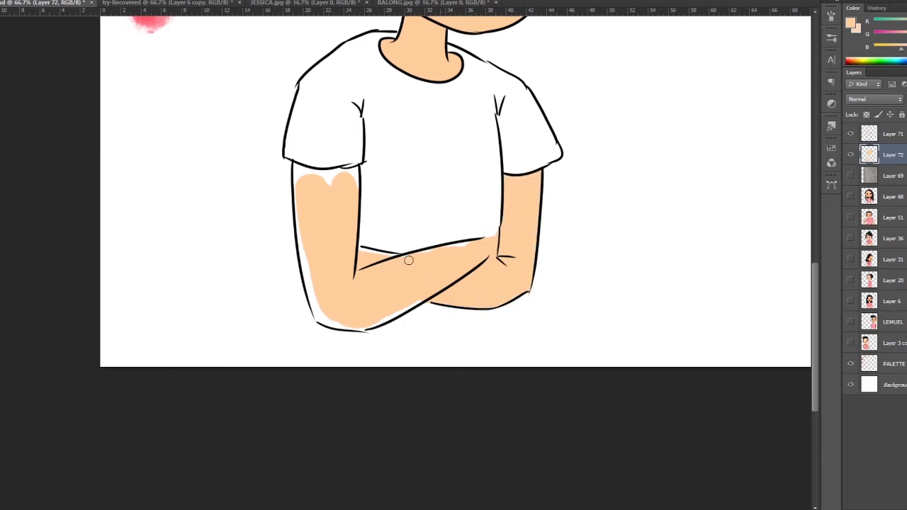
left_click_drag(312, 287, 298, 202)
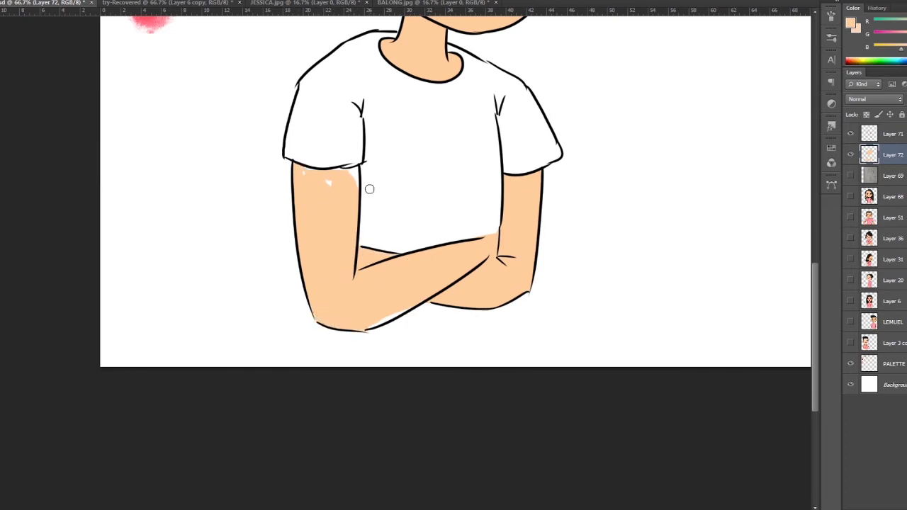
key("ctrl+minus")
key("ctrl+minus")
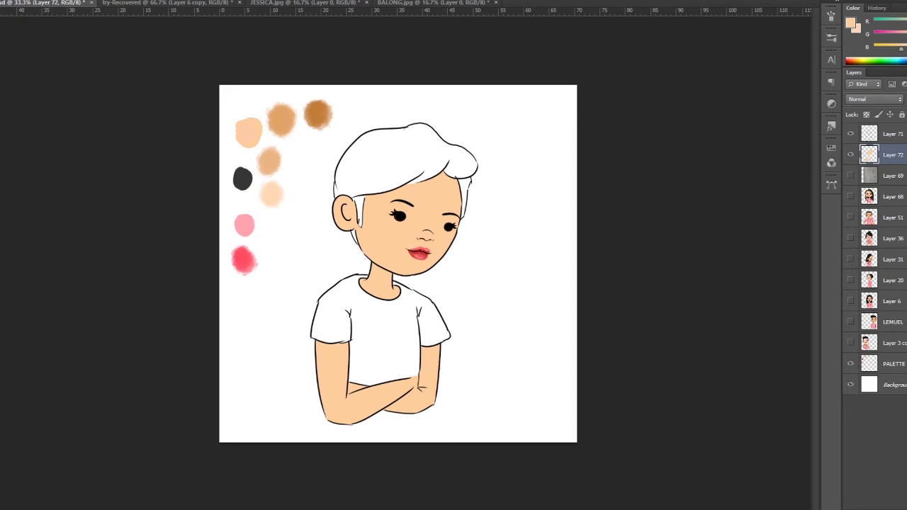
On a new layer, paint the whole hair shape black, including the right curl
key("ctrl+shift+alt+n")
left_click(242, 178, "alt")
left_click_drag(364, 187, 361, 224)
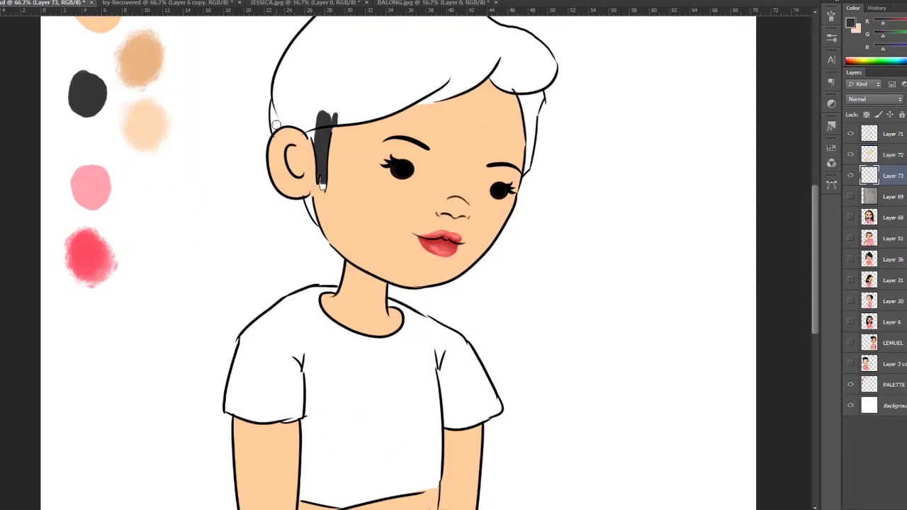
key("ctrl+plus")
key("ctrl+plus")
key("ctrl+plus")
scroll(280, 135, "up", 5)
mouse_move(214, 221)
left_mouse_down()
mouse_move(212, 238)
mouse_move(245, 138)
mouse_move(304, 89)
mouse_move(392, 85)
left_mouse_up()
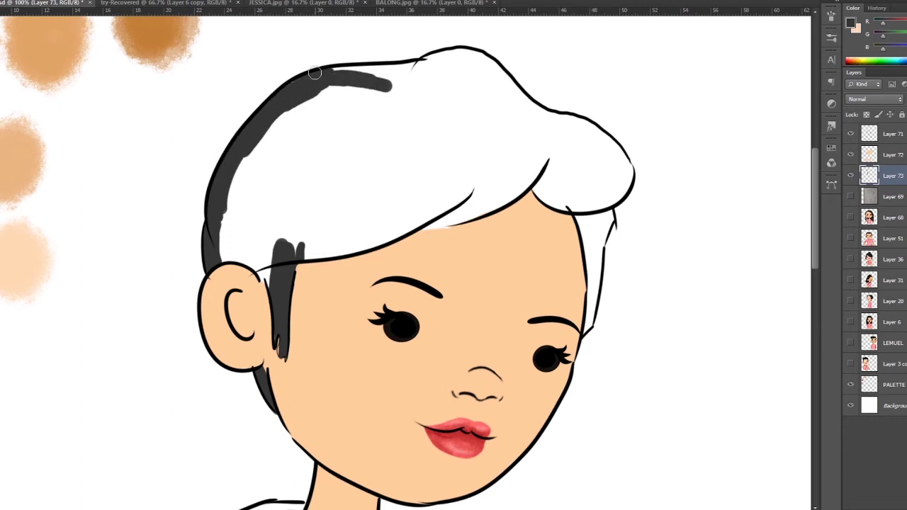
mouse_move(314, 73)
left_mouse_down()
mouse_move(496, 71)
mouse_move(557, 114)
mouse_move(573, 146)
mouse_move(613, 142)
mouse_move(584, 198)
mouse_move(599, 258)
mouse_move(588, 333)
left_mouse_up()
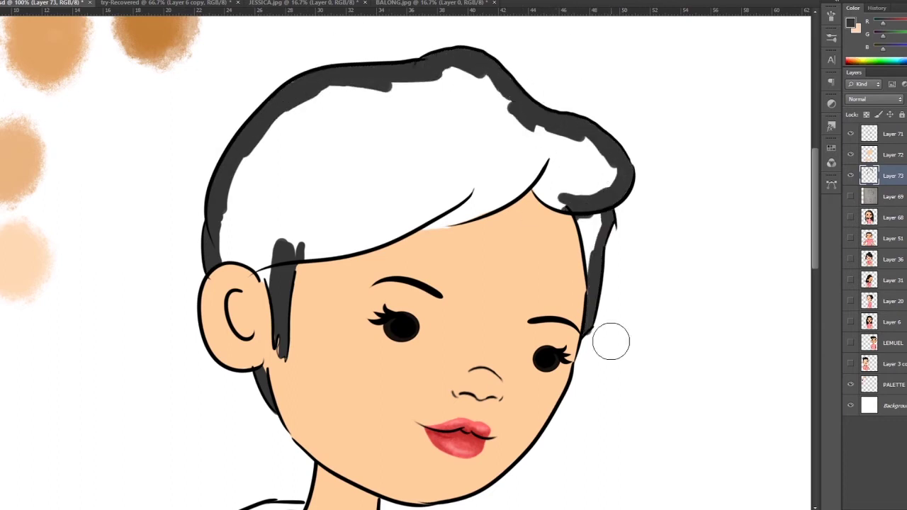
mouse_move(588, 269)
left_mouse_down()
mouse_move(590, 219)
mouse_move(539, 142)
mouse_move(284, 206)
mouse_move(300, 243)
mouse_move(462, 86)
mouse_move(435, 137)
mouse_move(442, 238)
left_mouse_up()
Cover the white gap at the lower hair edge and pick the peach skin tone
left_click(870, 154)
left_click_drag(457, 205, 533, 179)
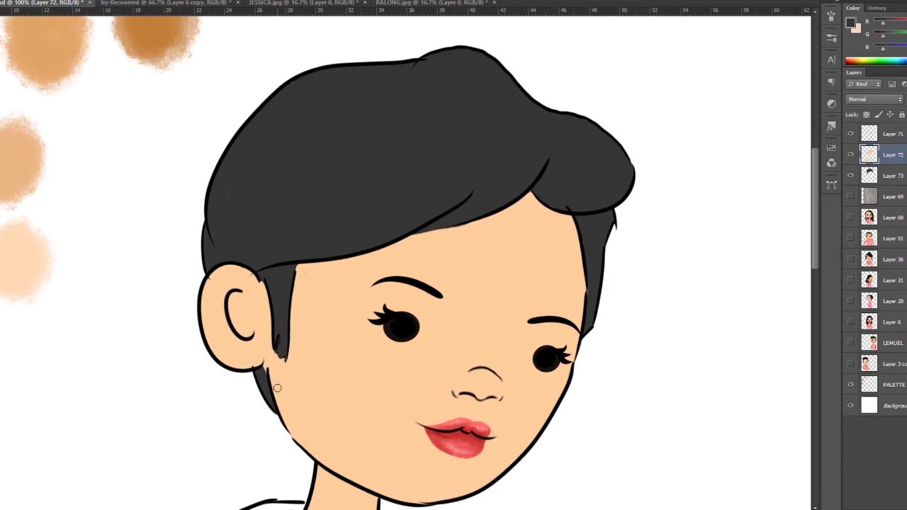
left_click(250, 348, "alt")
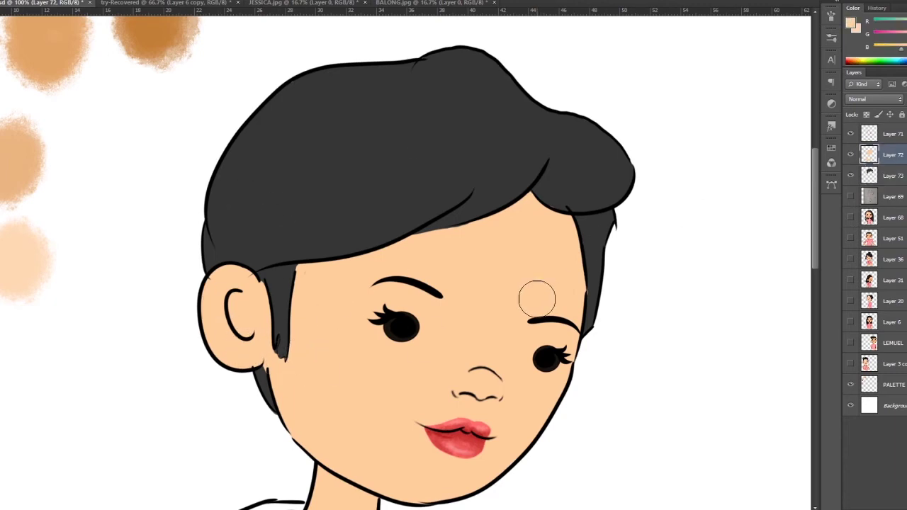
scroll(539, 293, "down", 5)
On a new layer, paint the shirt front, shoulders and right sleeve light pink
key("ctrl+shift+alt+n")
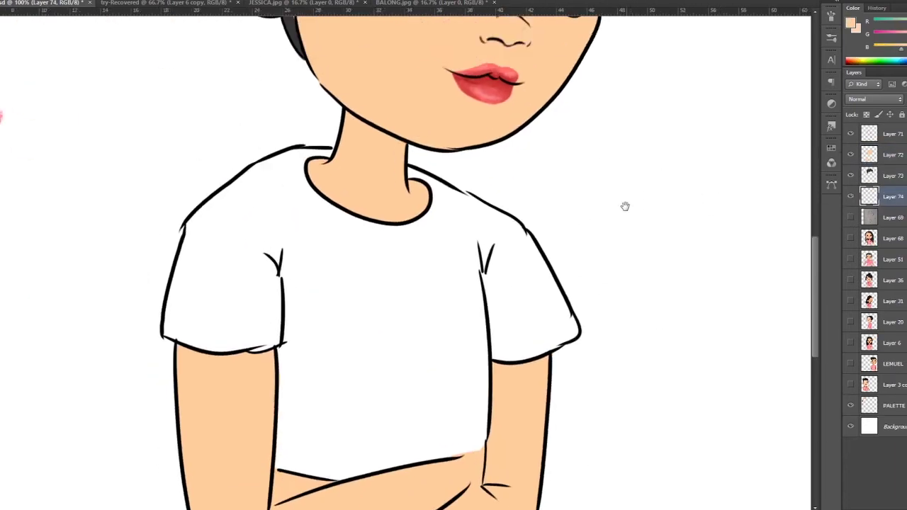
left_click_drag(668, 189, 626, 205)
mouse_move(425, 237)
left_mouse_down()
mouse_move(563, 435)
mouse_move(450, 389)
left_mouse_up()
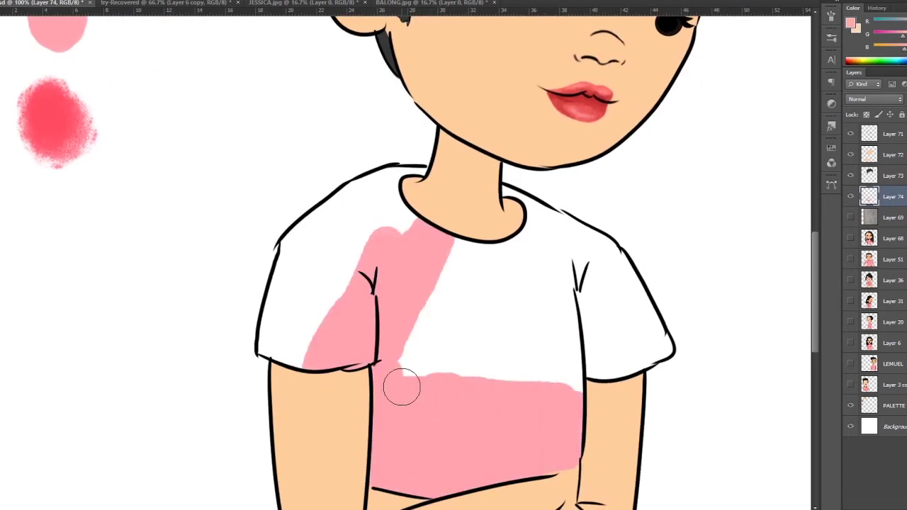
mouse_move(385, 388)
left_mouse_down()
mouse_move(550, 380)
mouse_move(541, 348)
mouse_move(447, 260)
left_mouse_up()
mouse_move(407, 283)
left_mouse_down()
mouse_move(428, 257)
mouse_move(390, 369)
mouse_move(355, 314)
mouse_move(664, 345)
mouse_move(446, 324)
mouse_move(327, 399)
left_mouse_up()
mouse_move(485, 221)
left_mouse_down()
mouse_move(648, 283)
mouse_move(704, 352)
left_mouse_up()
Move up to Layer 71, zoom out and load the shirt area as a selection
key("alt+bracketright")
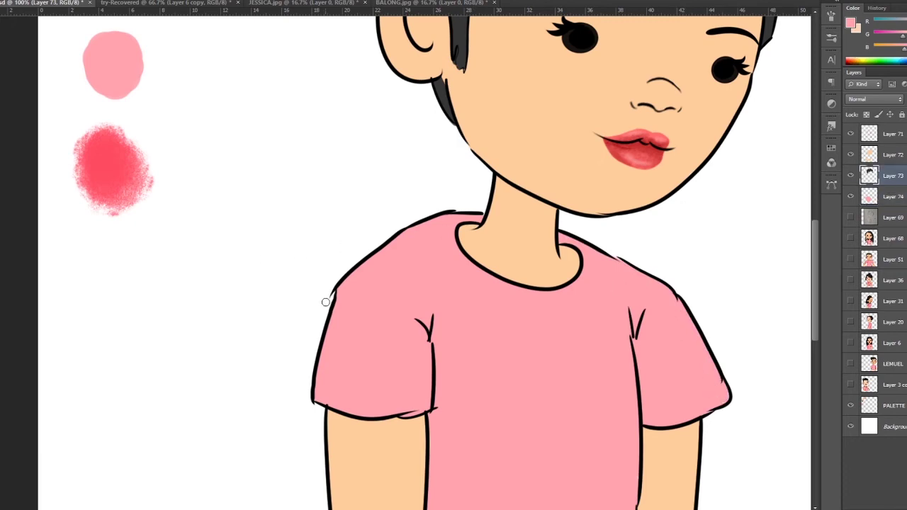
key("alt+bracketright")
key("alt+bracketright")
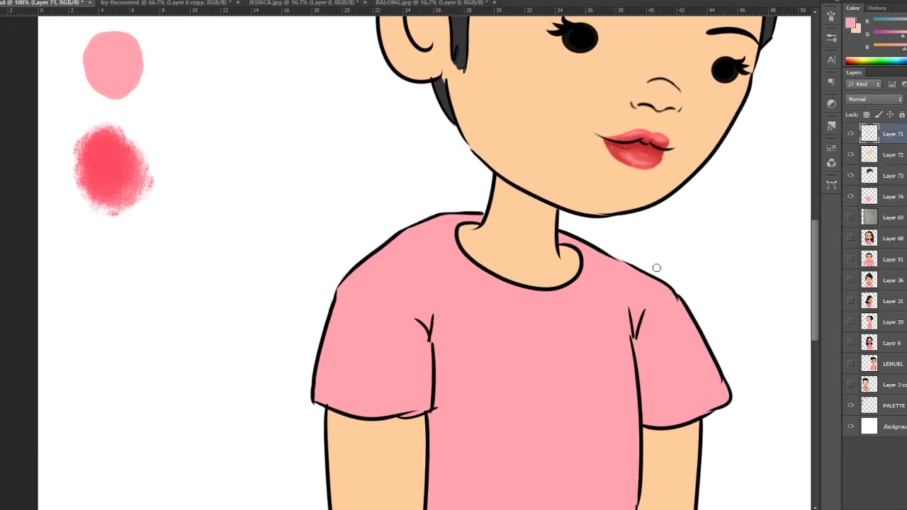
scroll(677, 317, "down", 5)
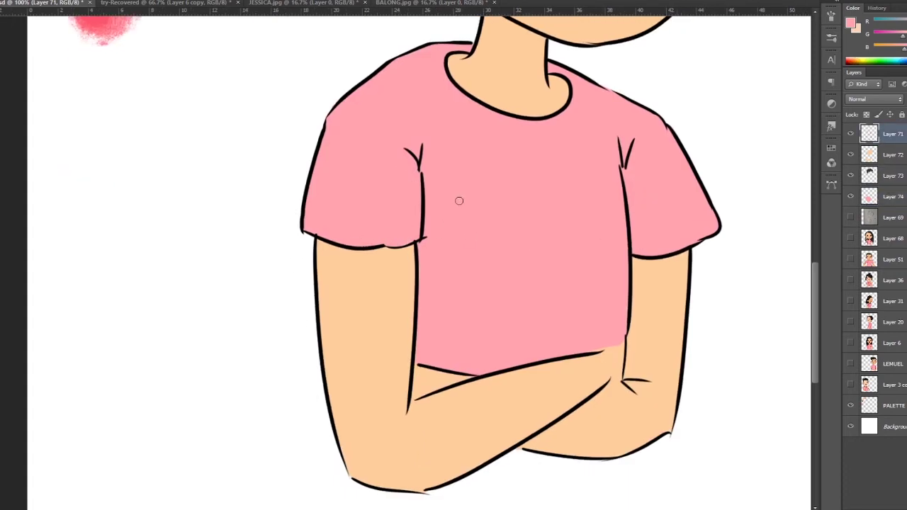
key("ctrl+minus")
key("ctrl+minus")
key("ctrl+minus")
left_click(869, 197, "ctrl")
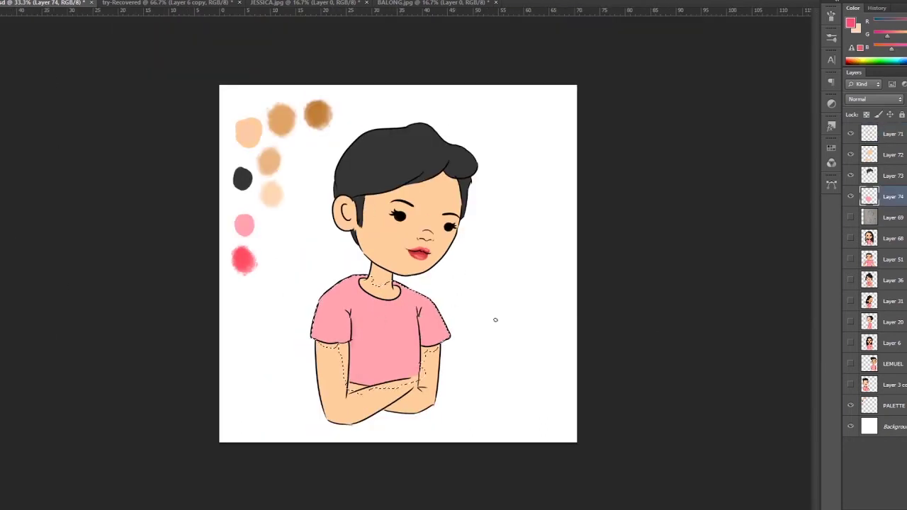
On a new layer, shade the shirt's left side, centre and sleeve with deeper pink
key("ctrl+shift+alt+n")
left_click_drag(348, 312, 351, 348)
mouse_move(323, 304)
left_mouse_down()
mouse_move(363, 331)
mouse_move(371, 364)
mouse_move(362, 383)
left_mouse_up()
left_click_drag(435, 312, 425, 365)
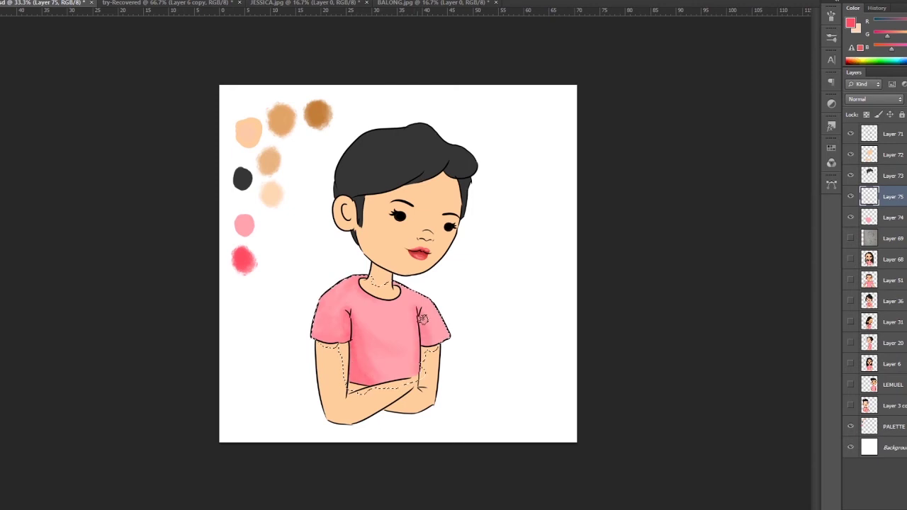
mouse_move(387, 281)
left_mouse_down()
mouse_move(385, 324)
mouse_move(416, 350)
mouse_move(435, 350)
left_mouse_up()
Within the hair selection, add soft black shading and a lighter grey sheen
key("alt+bracketright")
key("d")
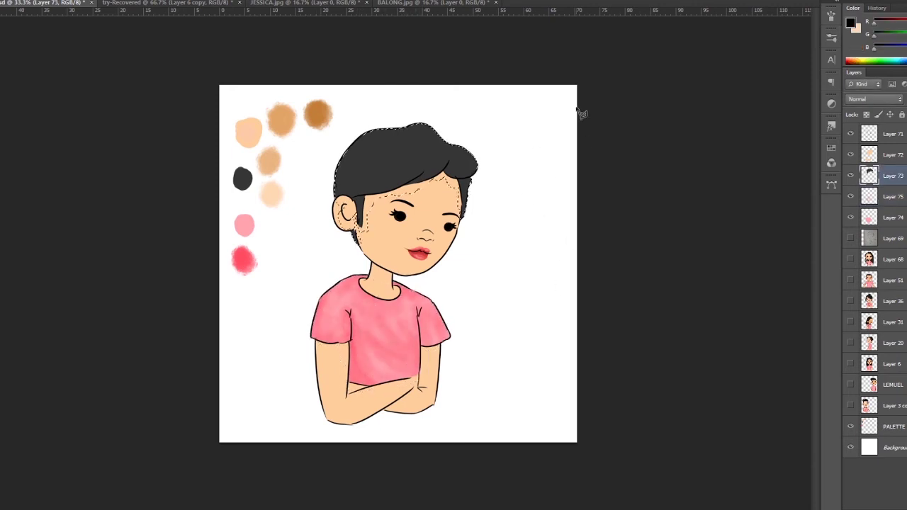
left_click(869, 175, "ctrl")
mouse_move(355, 156)
left_mouse_down()
mouse_move(382, 145)
mouse_move(351, 170)
left_mouse_up()
left_click_drag(425, 165, 468, 152)
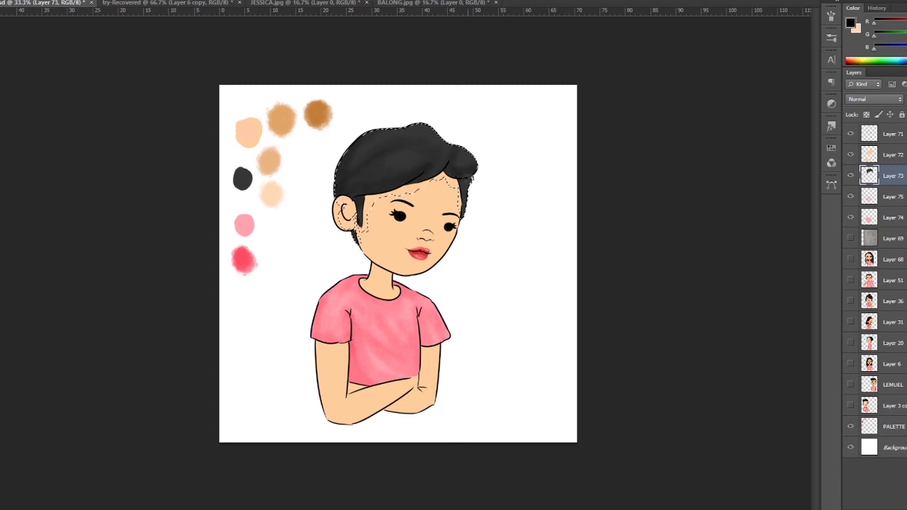
mouse_move(369, 148)
left_mouse_down()
mouse_move(460, 142)
mouse_move(367, 187)
left_mouse_up()
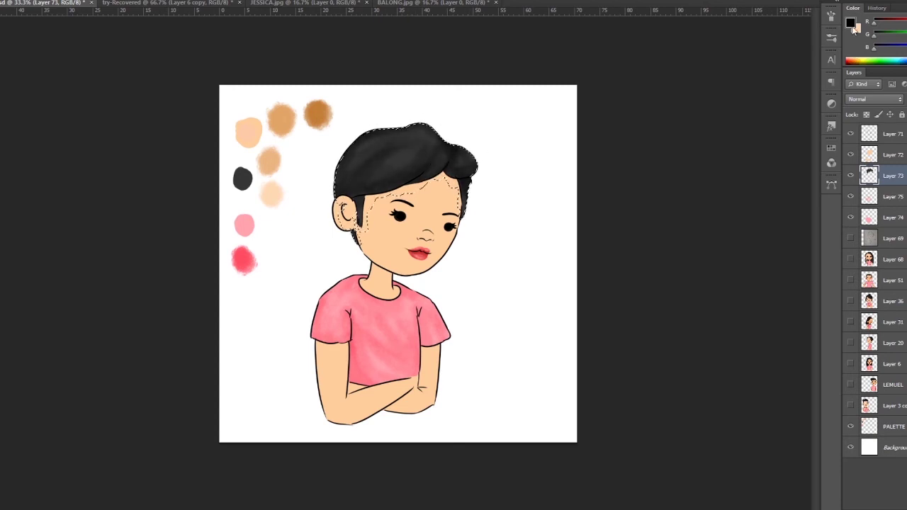
left_click_drag(421, 138, 356, 146)
key("ctrl+d")
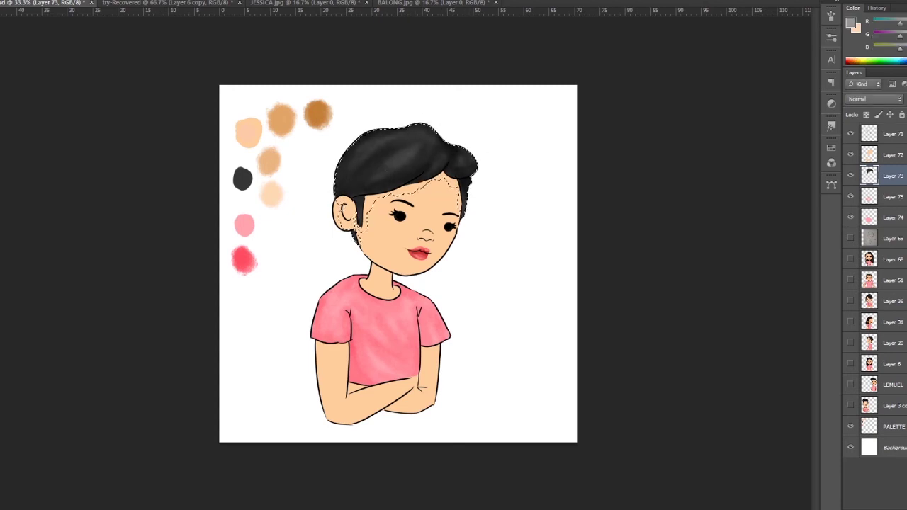
key("alt+bracketright")
On a new layer limited to the skin, shade the face edges, neck and arms in darker tan
key("ctrl+shift+alt+n")
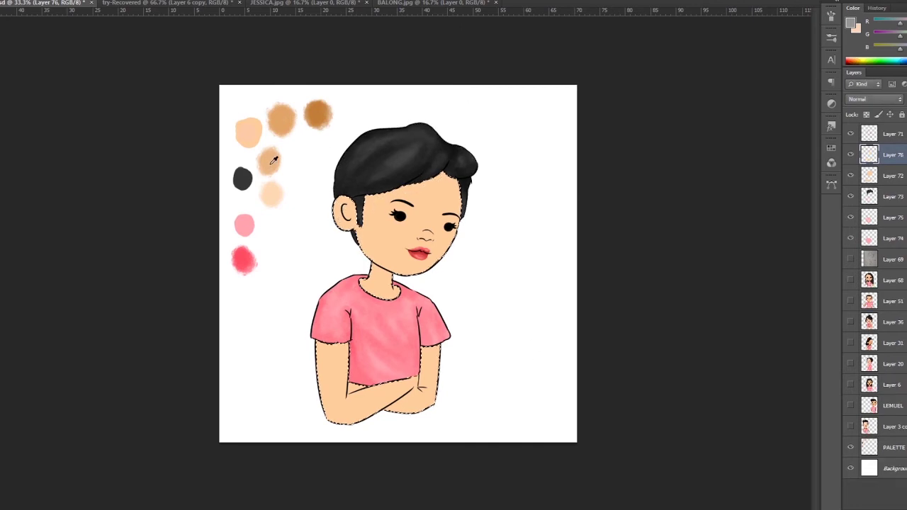
left_click(269, 158, "alt")
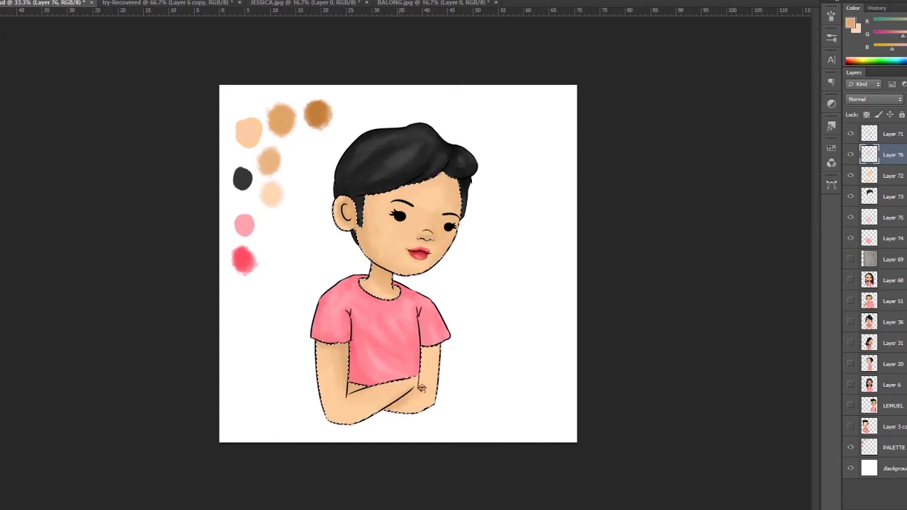
left_click(364, 193, "alt")
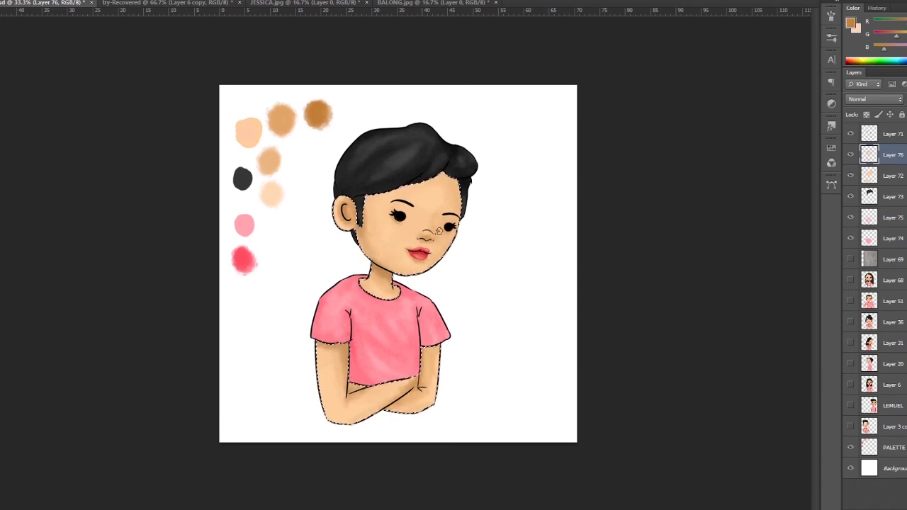
left_click(433, 198, "alt")
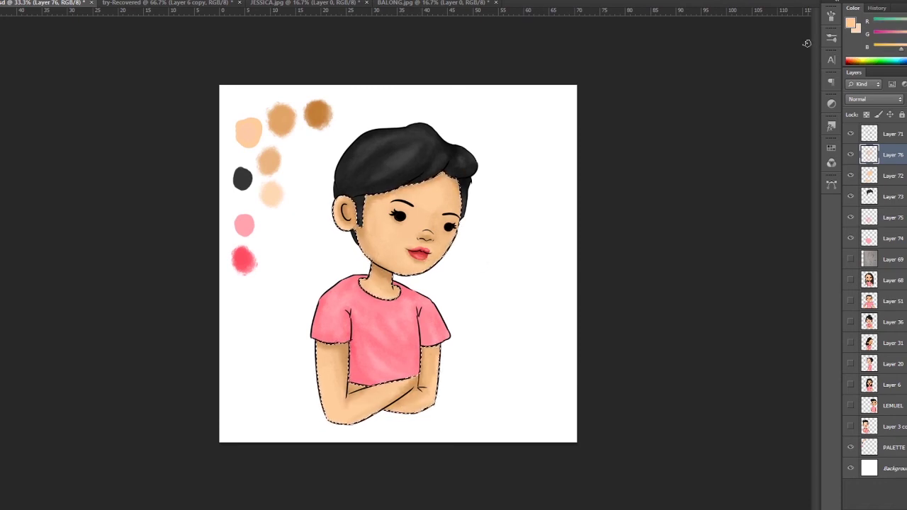
left_click(244, 260, "alt")
On a new layer, brush soft red blush onto the boy's left cheek
key("ctrl+shift+alt+n")
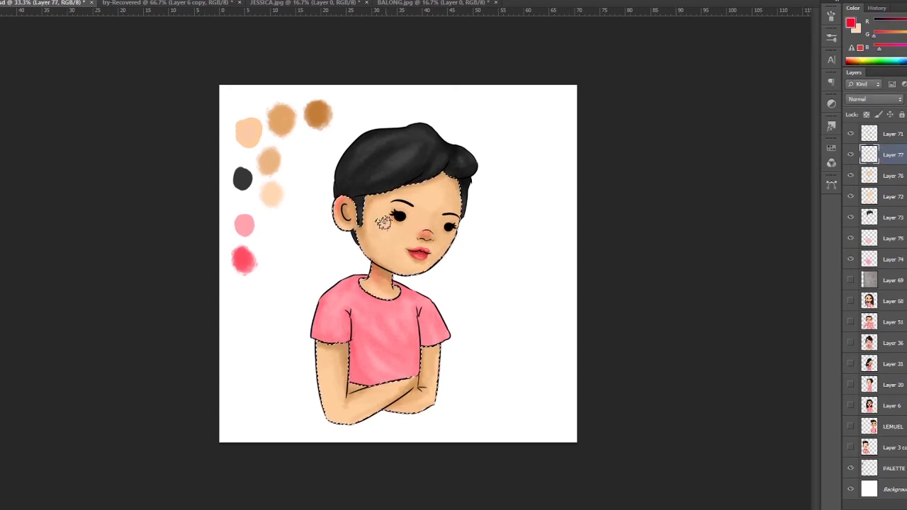
left_click_drag(375, 221, 390, 227)
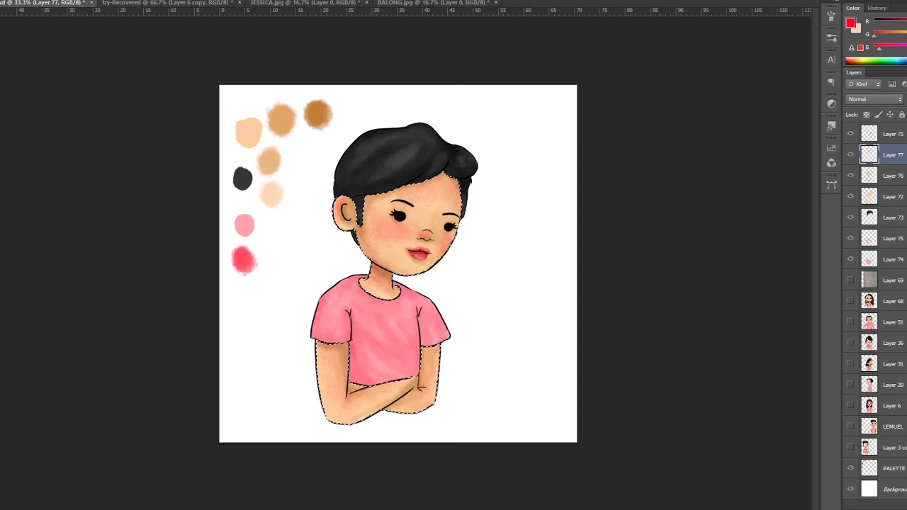